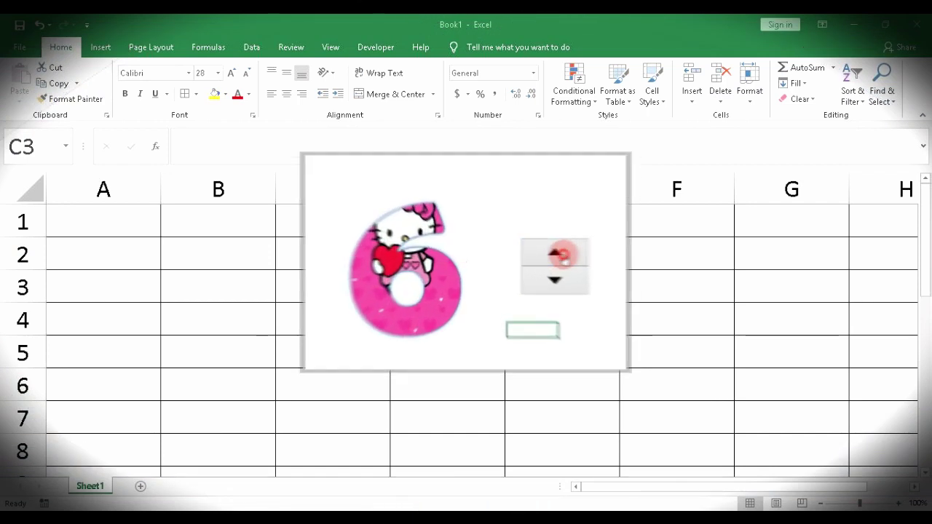
Step: Preview the finished counter, stepping the Hello Kitty number between 6 and 9 with its arrows
left_click(625, 255)
left_click(625, 255)
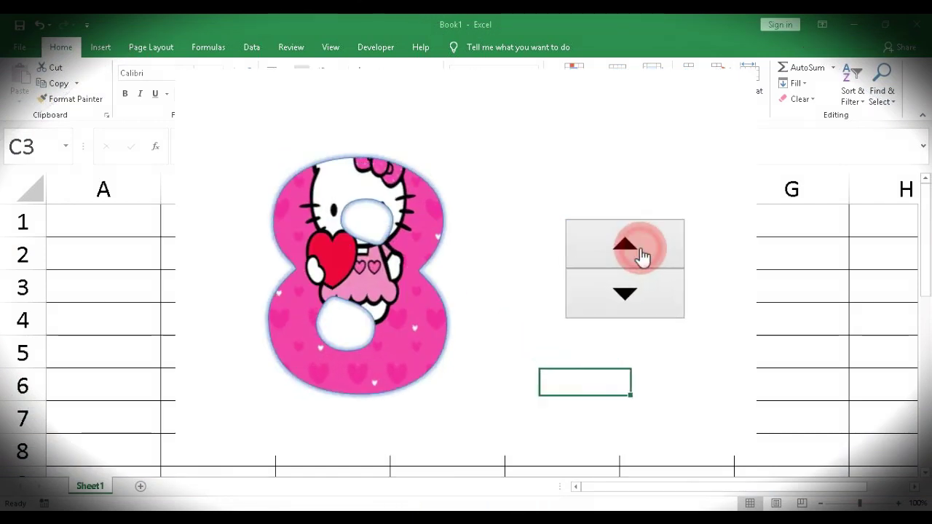
left_click(624, 252)
left_click(590, 292)
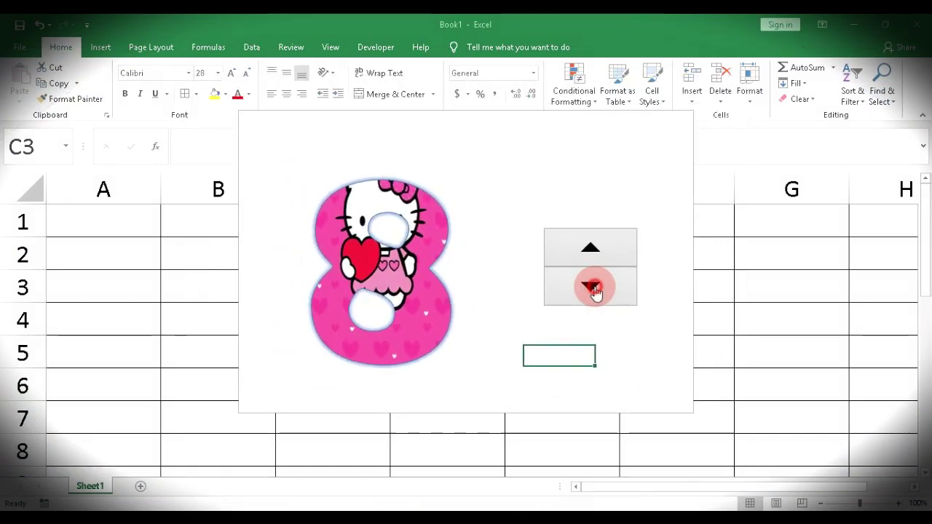
left_click(588, 290)
left_click(588, 290)
left_click(600, 261)
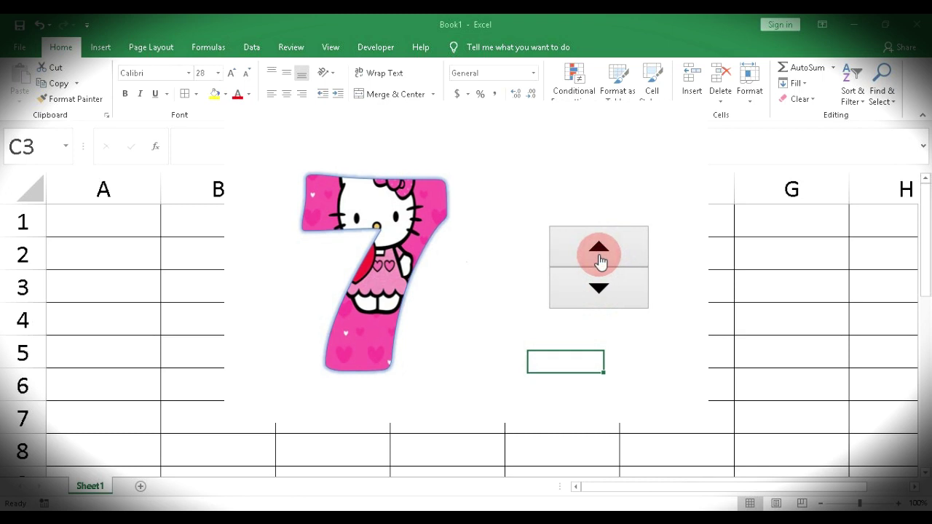
left_click(600, 261)
left_click(601, 297)
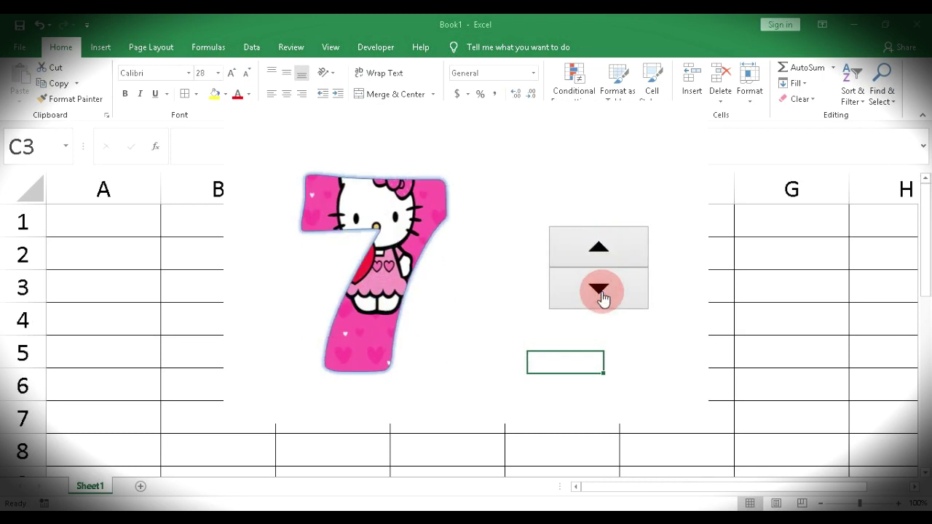
left_click(603, 293)
left_click(602, 261)
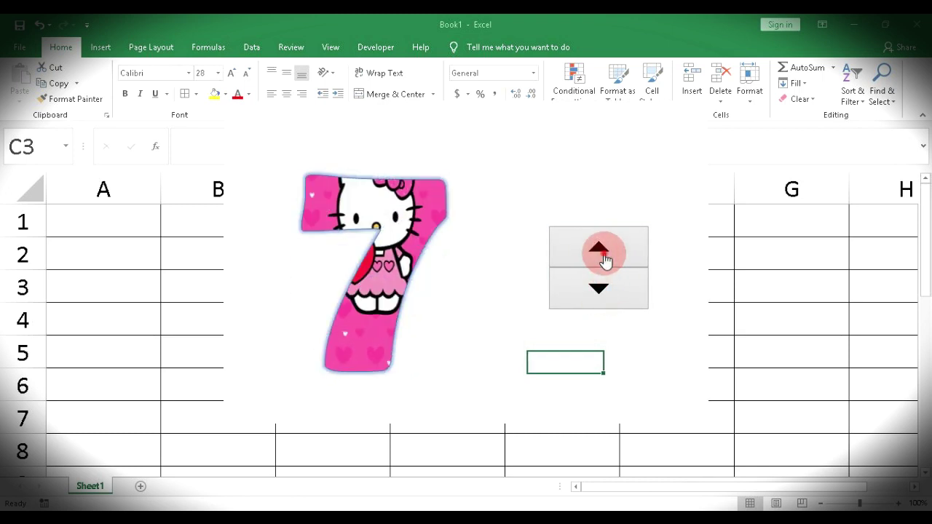
left_click(605, 260)
left_click(608, 295)
left_click(605, 295)
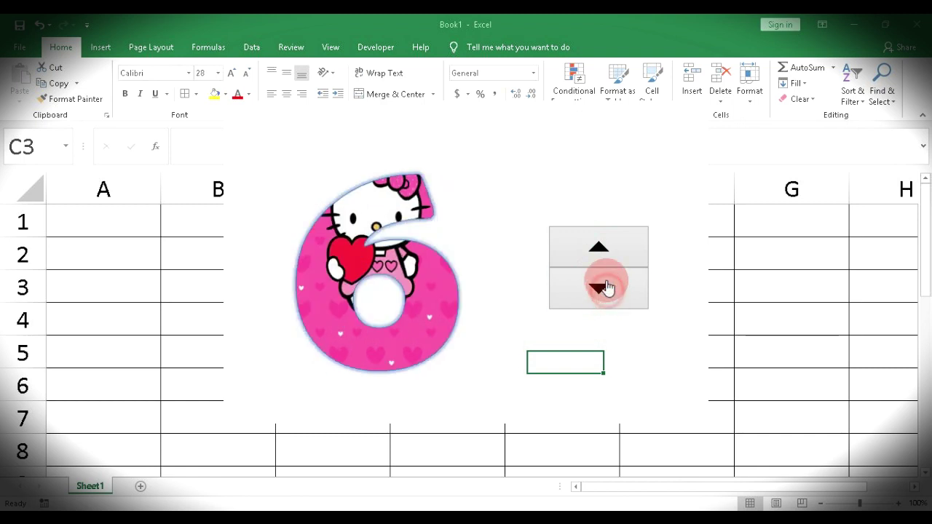
left_click(599, 255)
left_click(599, 255)
left_click(599, 287)
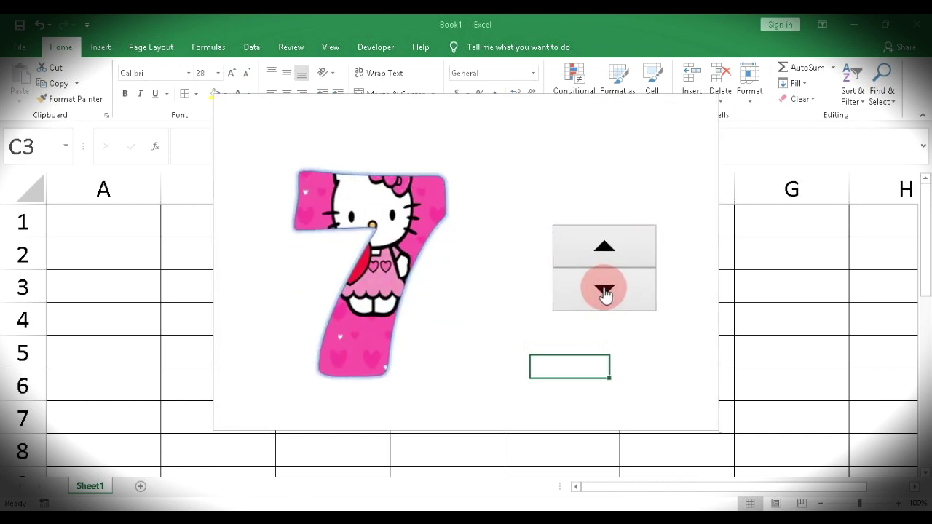
left_click(604, 291)
left_click(603, 251)
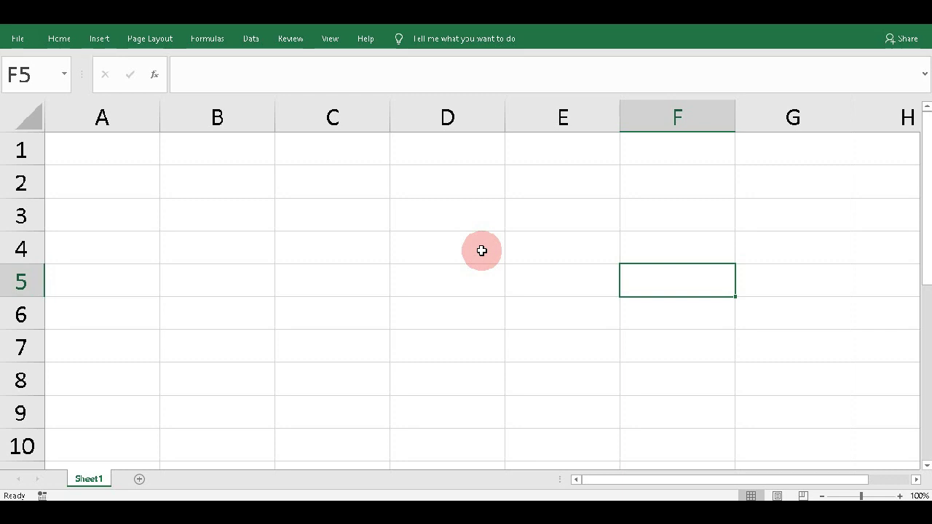
Step: Enable the Developer tab under Main Tabs in the Customize Ribbon options
left_click(22, 43)
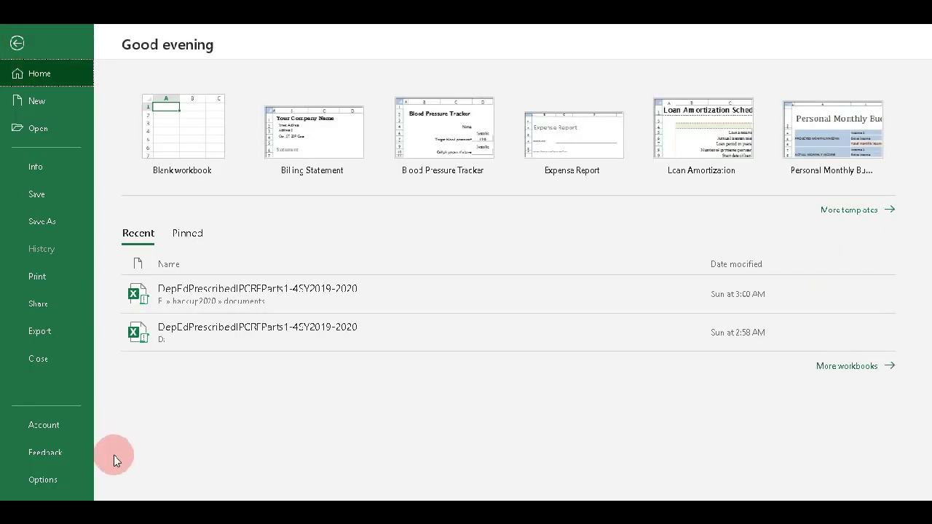
left_click(79, 477)
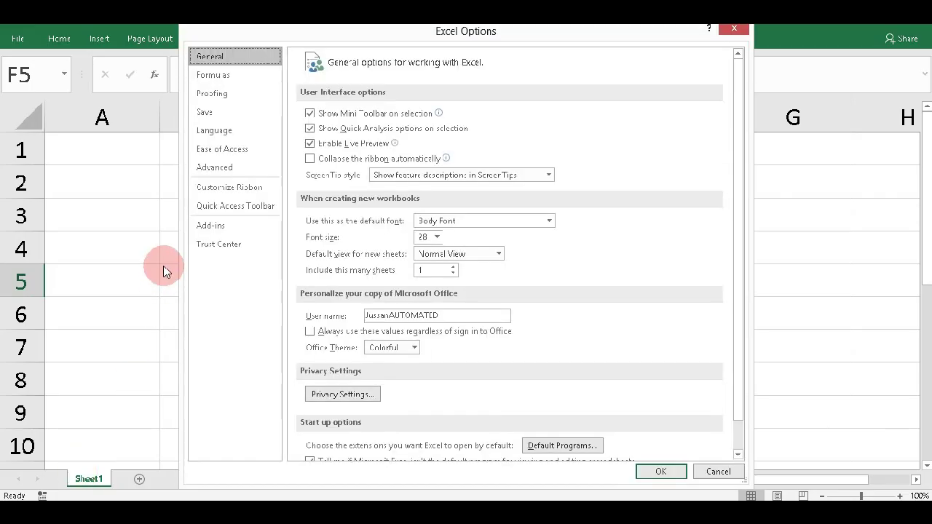
left_click(219, 188)
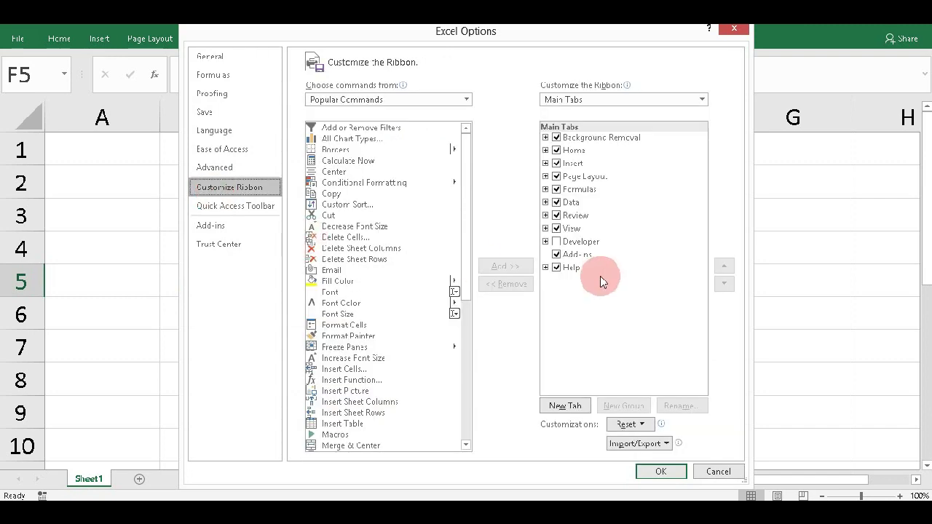
left_click(556, 241)
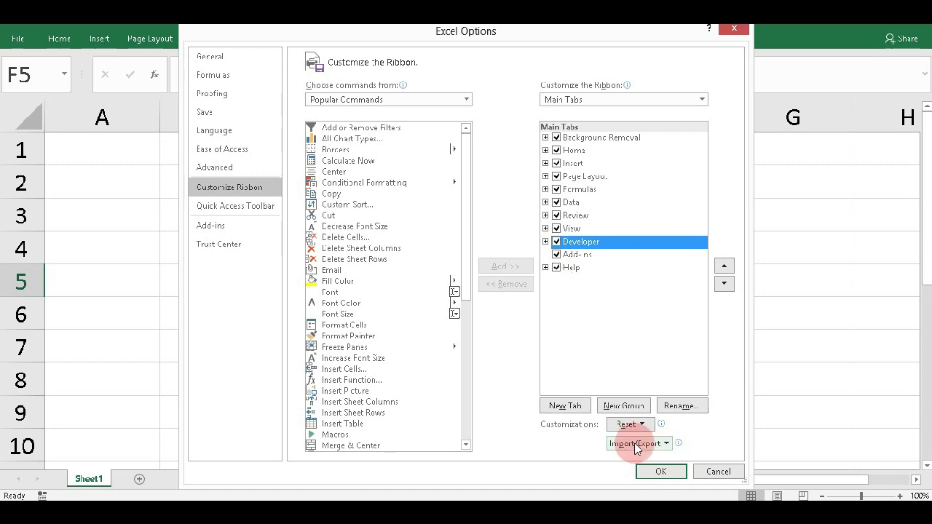
left_click(661, 472)
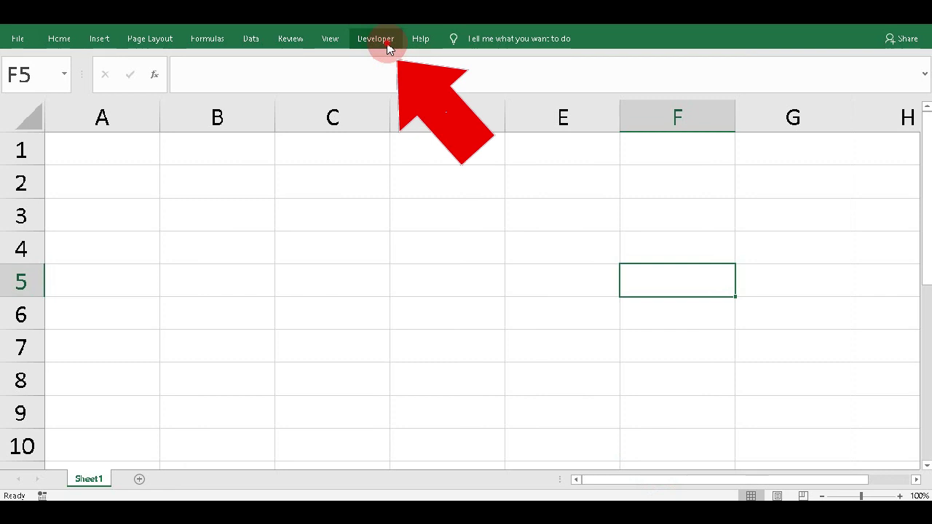
Step: Zoom the sheet out to 60% and hide the gridlines
left_click(387, 42)
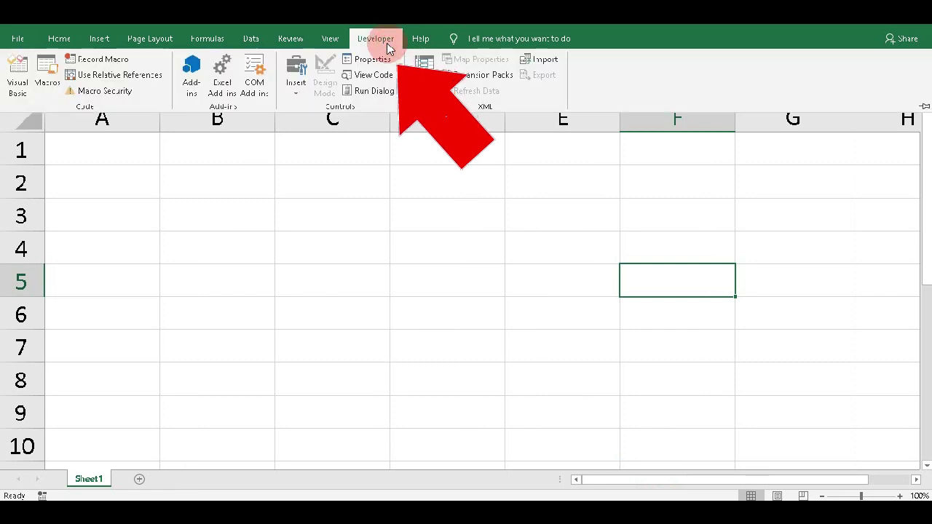
left_click(449, 302)
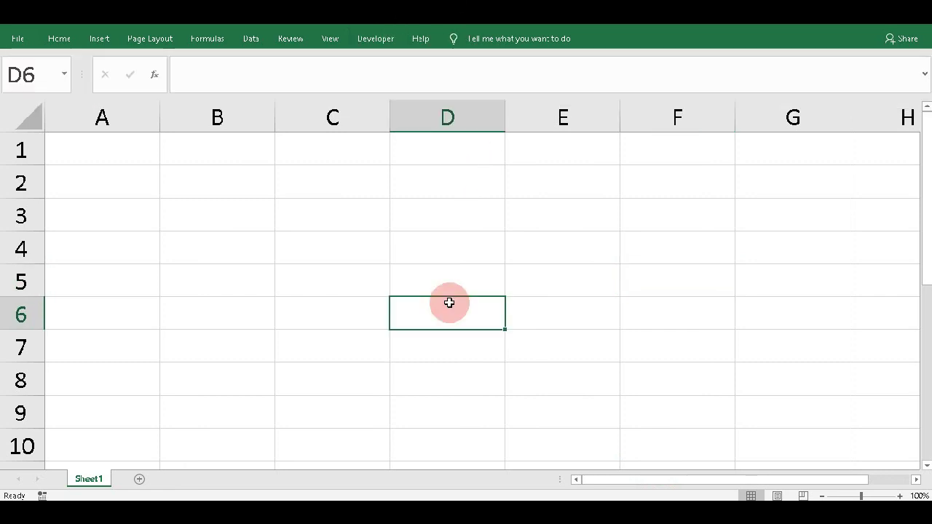
left_click(824, 496)
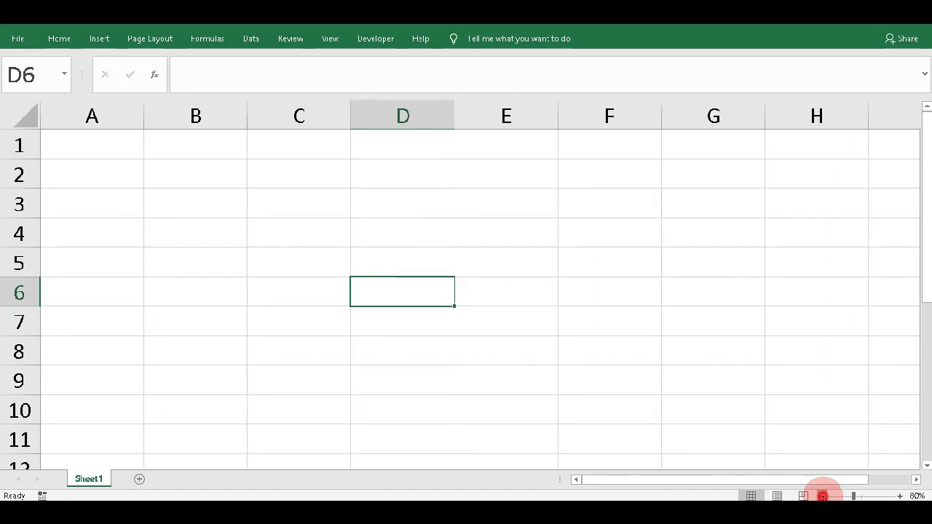
left_click(823, 496)
left_click(824, 496)
left_click(823, 496)
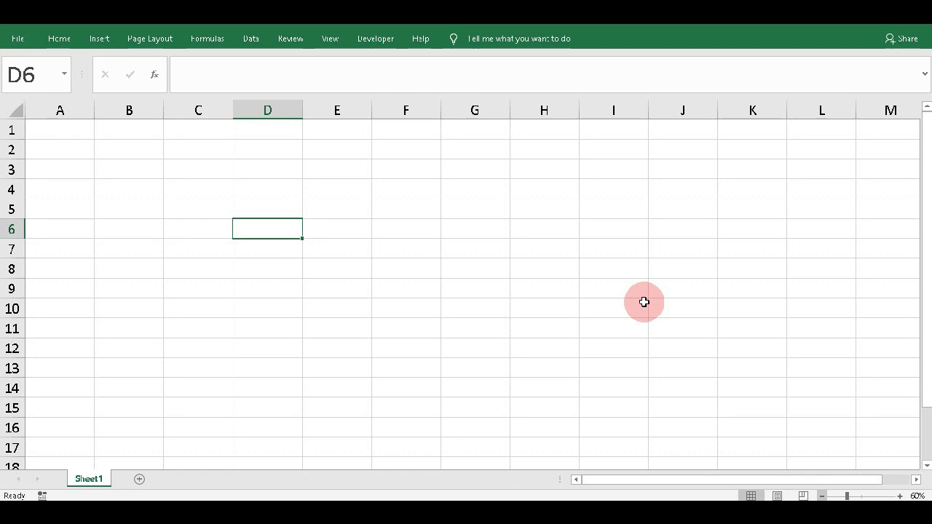
left_click(337, 45)
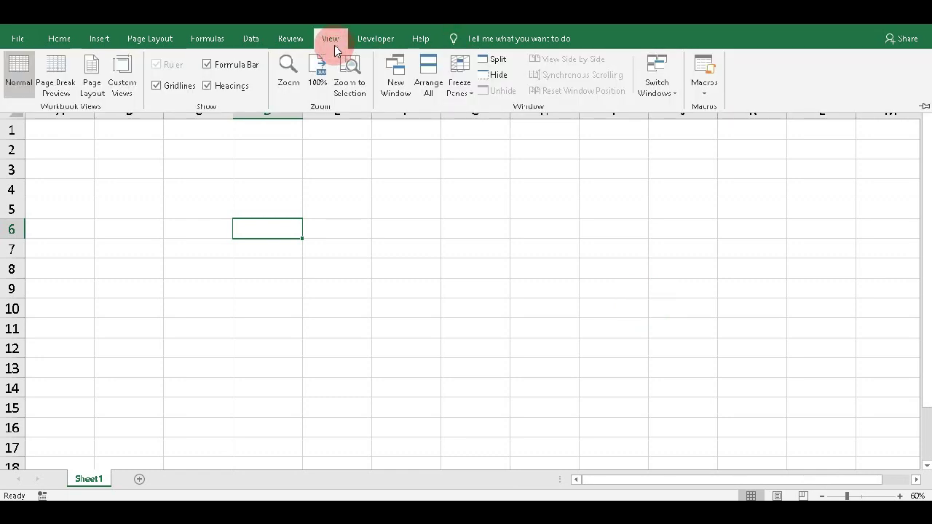
left_click(171, 85)
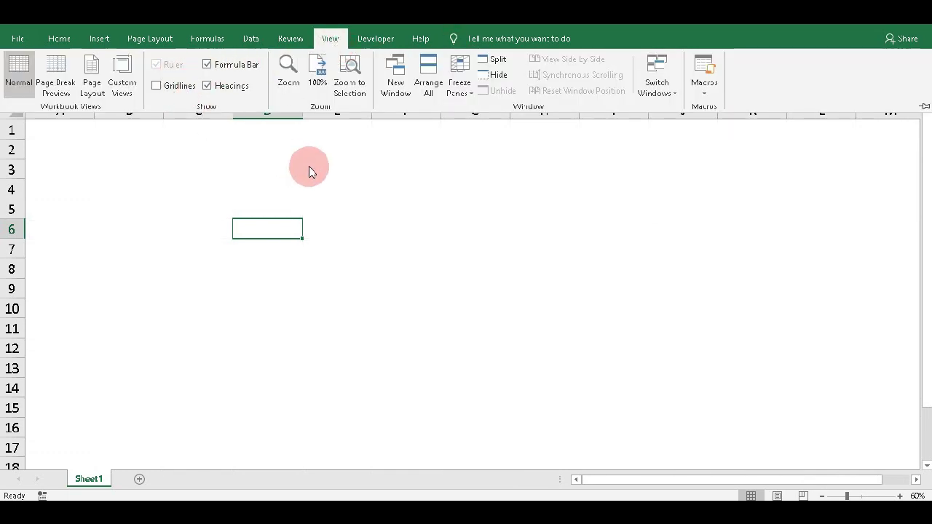
left_click(308, 169)
Step: Set custom page margins to 0.5 top and bottom, 0.45 left and right
left_click(150, 39)
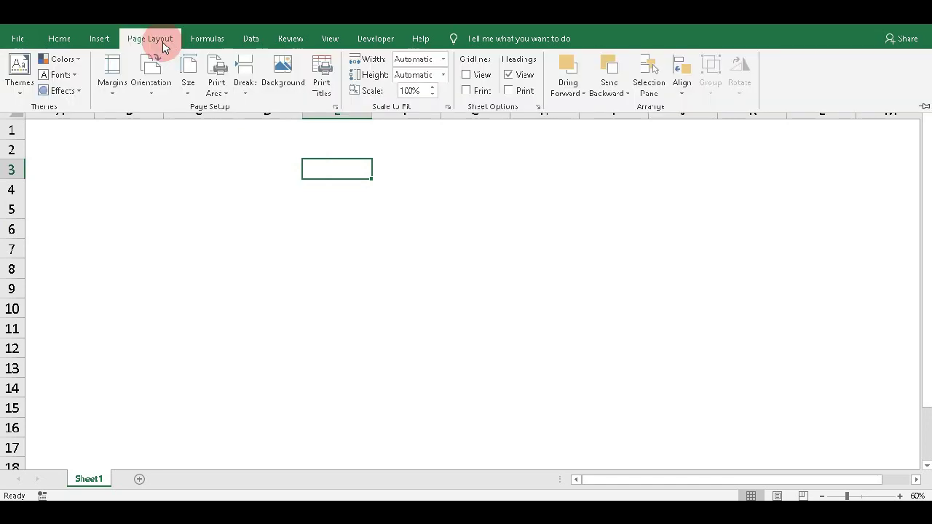
left_click(113, 84)
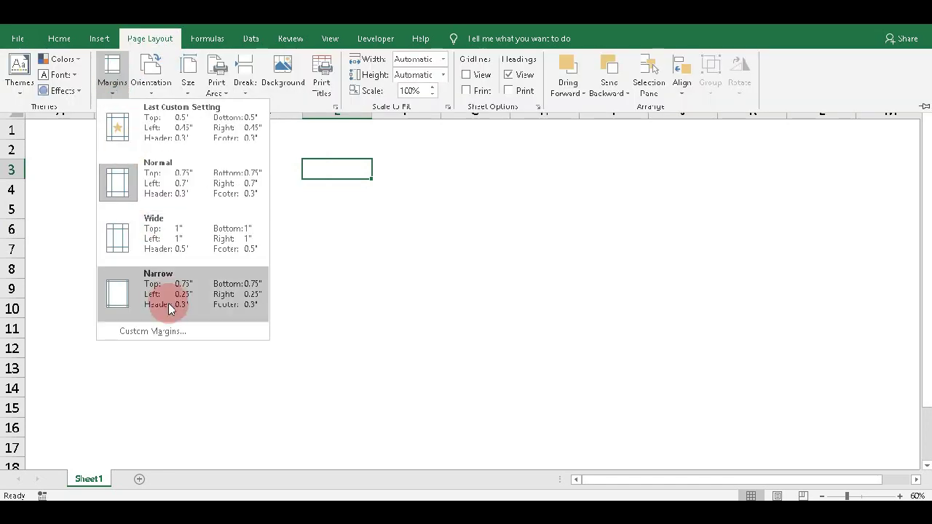
left_click(169, 330)
left_click(717, 154)
left_click(649, 219)
left_click(786, 218)
left_click(717, 285)
left_click(769, 382)
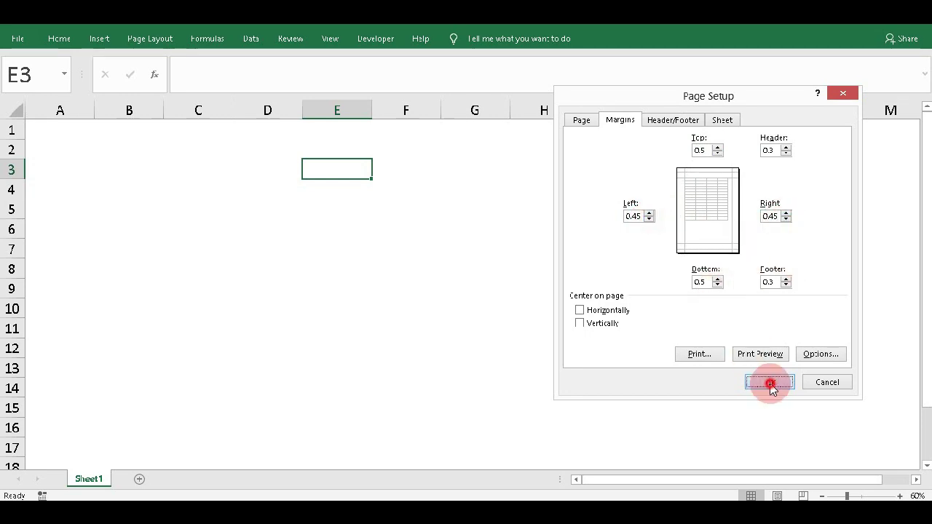
left_click(418, 262)
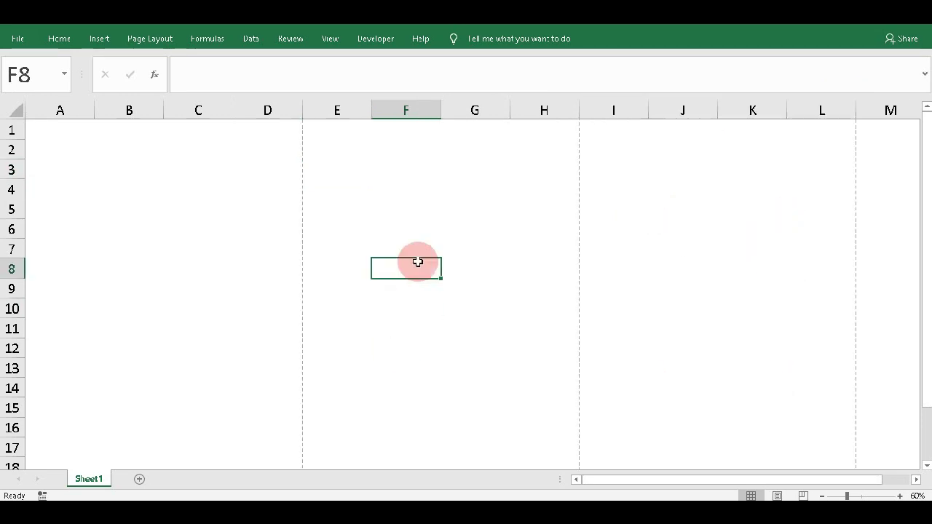
Step: Draw a Form Controls spin button over cells I6:J9 and try pressing it
left_click(372, 41)
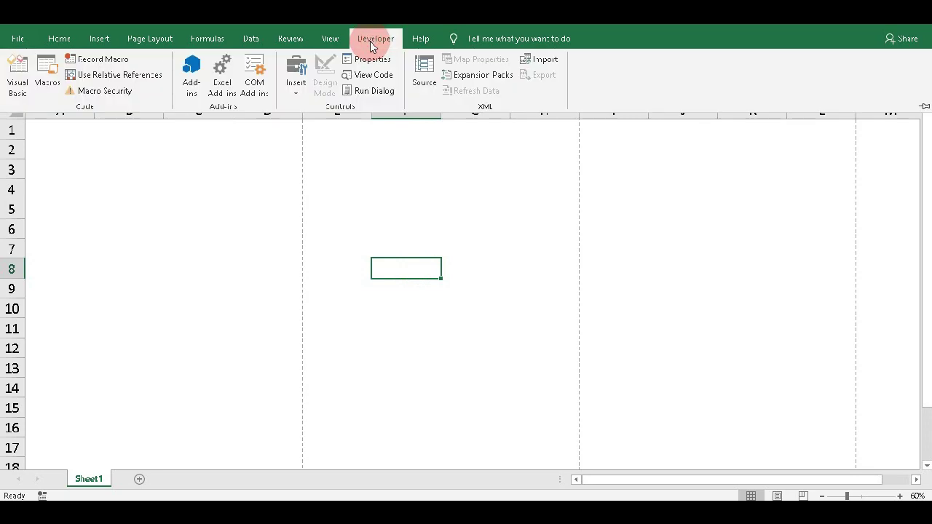
left_click(300, 82)
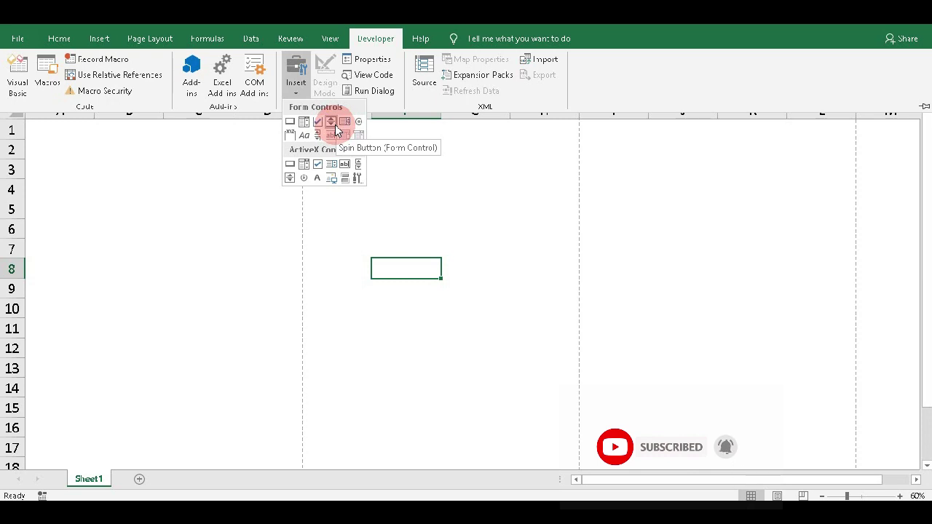
left_click(336, 130)
left_click_drag(617, 221, 706, 296)
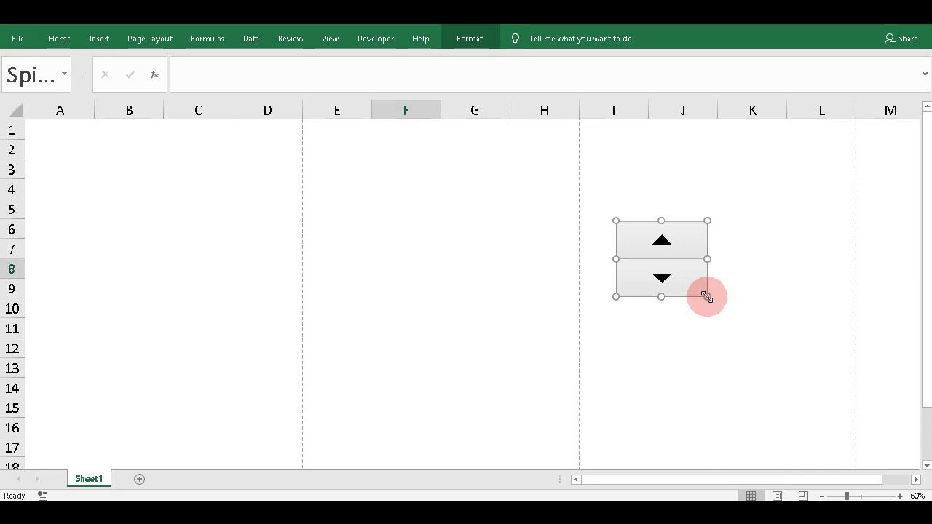
left_click(748, 282)
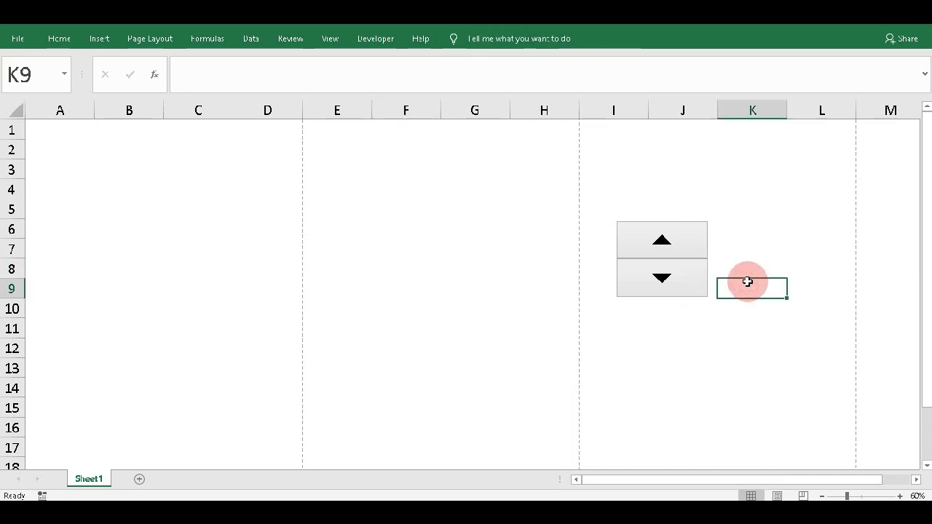
left_click(665, 268)
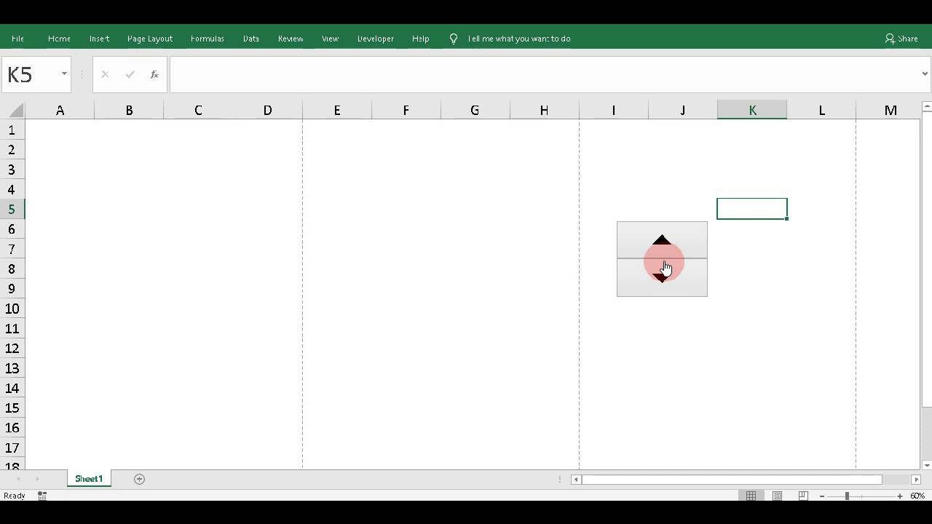
Step: In Format Control, set the spin button's cell link to $I$1 with range 0–30000
right_click(664, 260)
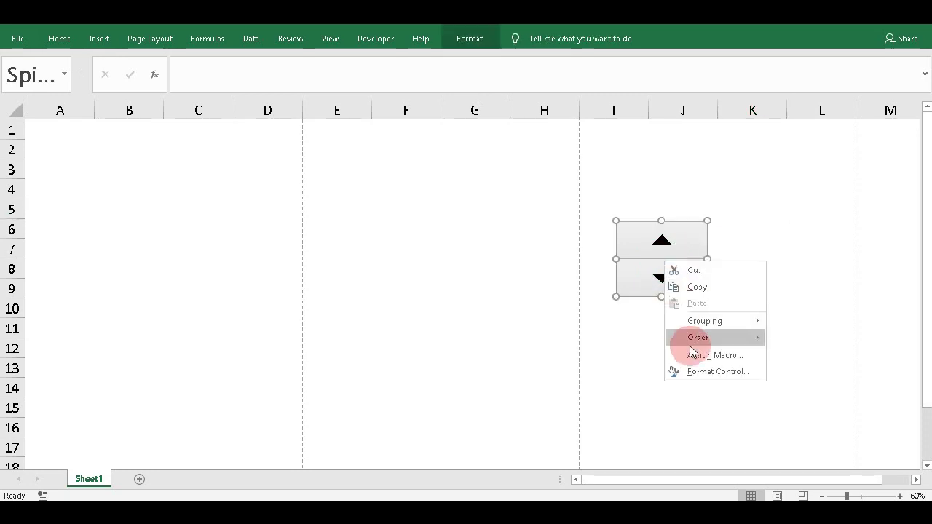
left_click(703, 373)
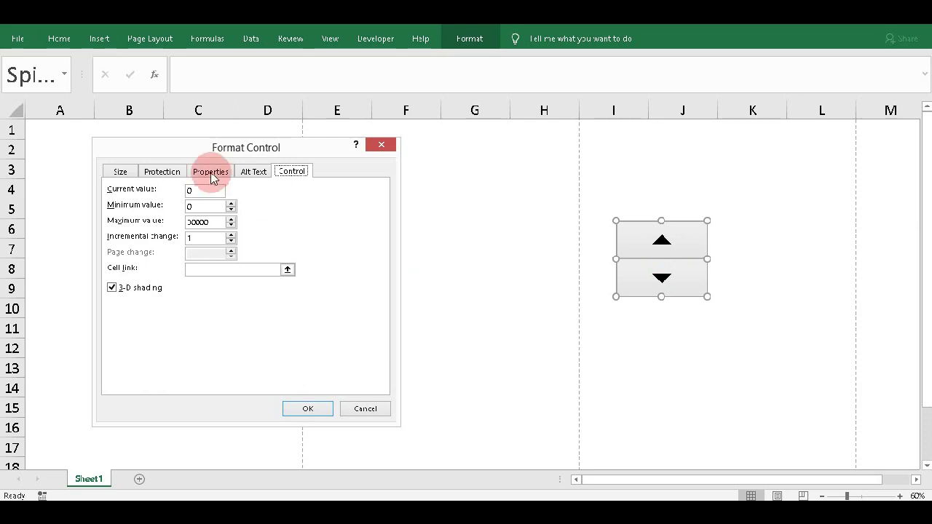
left_click_drag(199, 150, 222, 145)
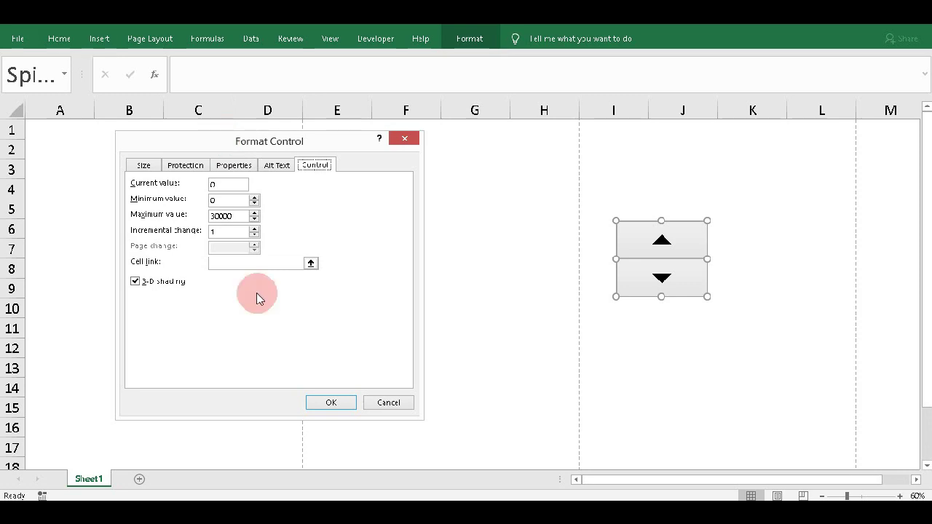
left_click(230, 266)
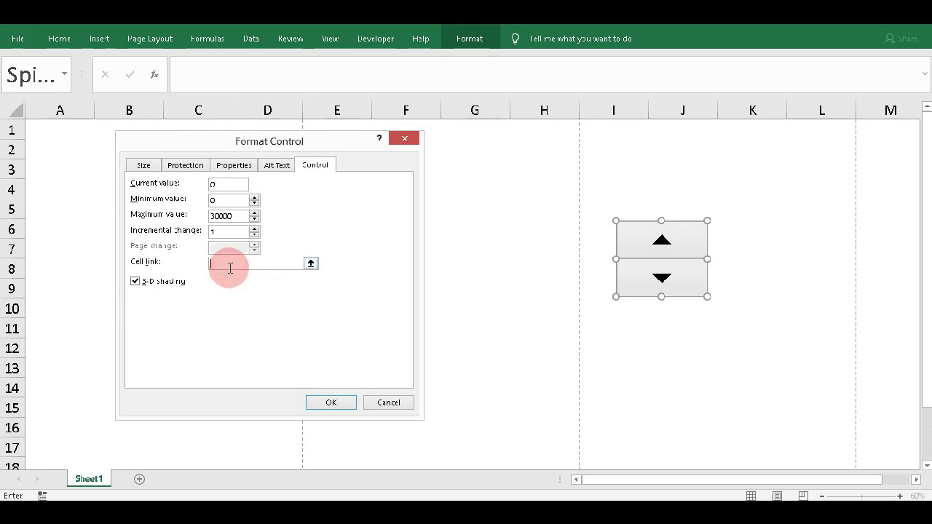
left_click(617, 132)
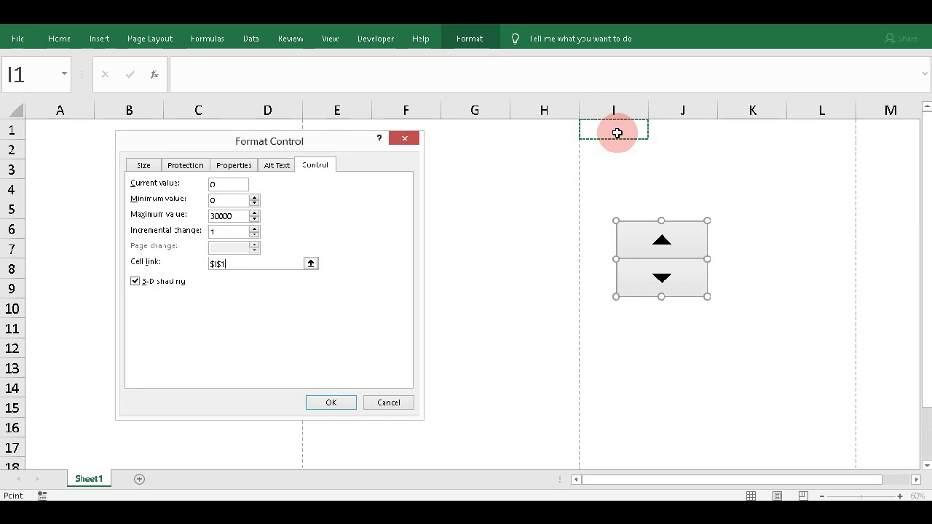
left_click(322, 406)
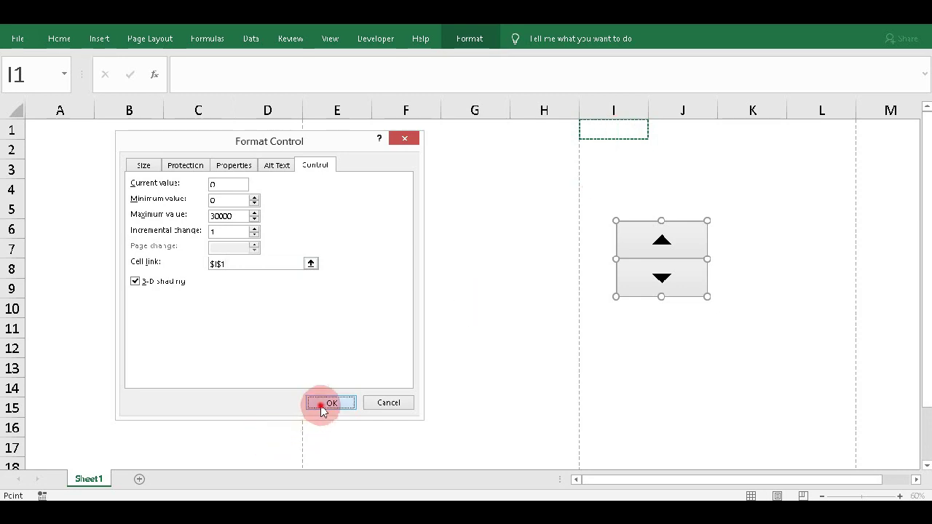
Step: Click the spin button up twice and down twice, leaving cell I1 at 2
left_click(714, 362)
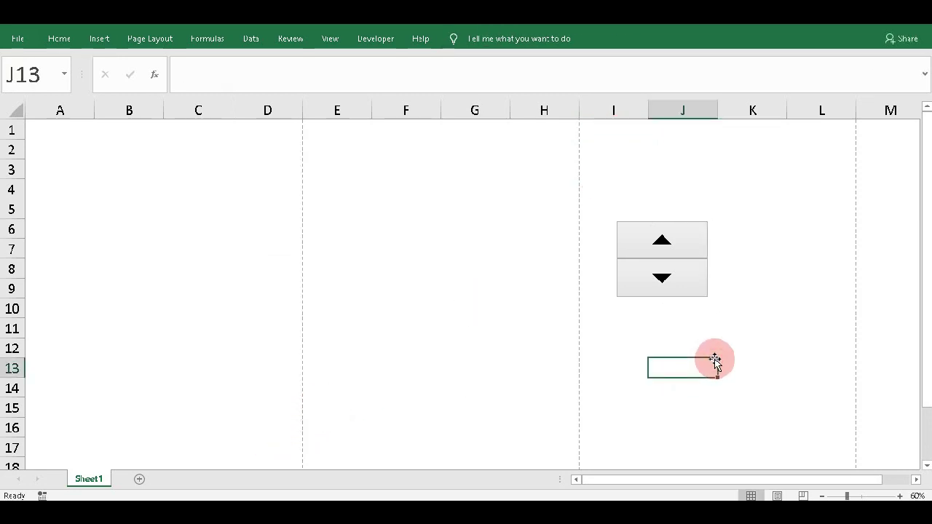
left_click(672, 252)
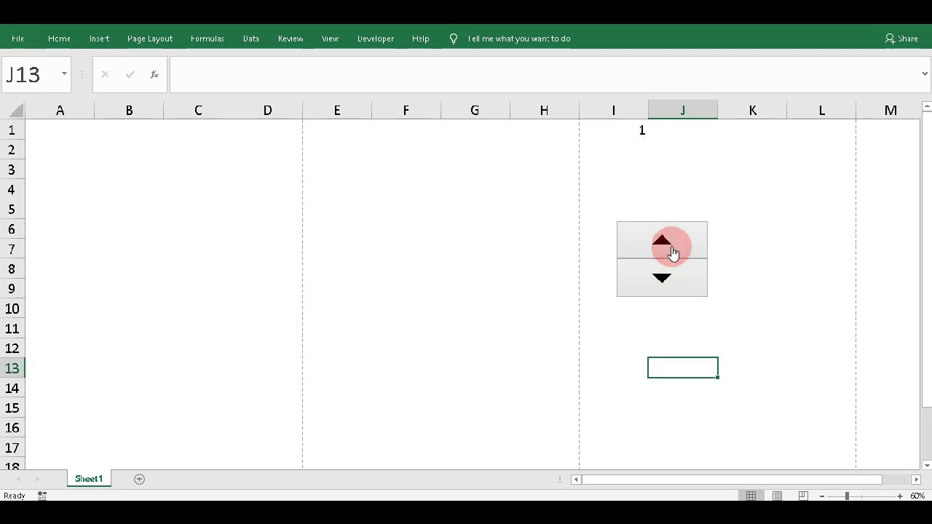
left_click(672, 251)
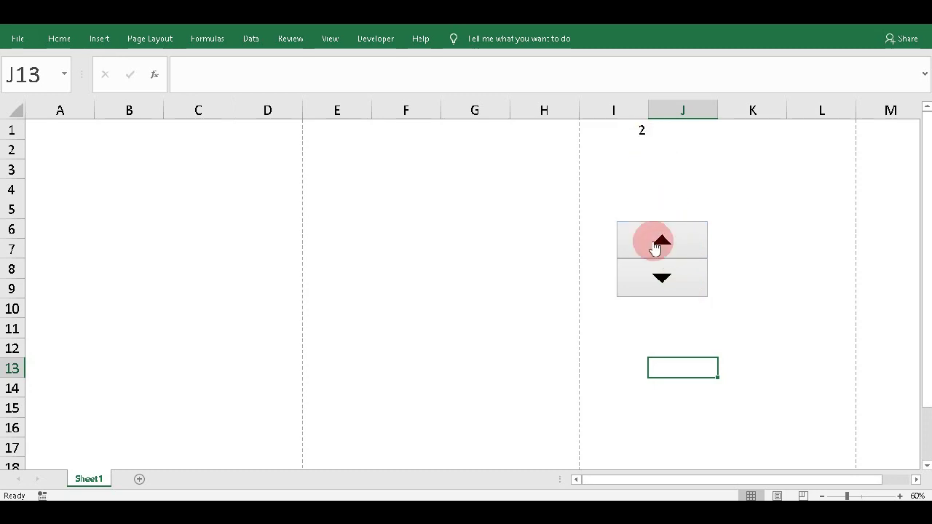
left_click(669, 284)
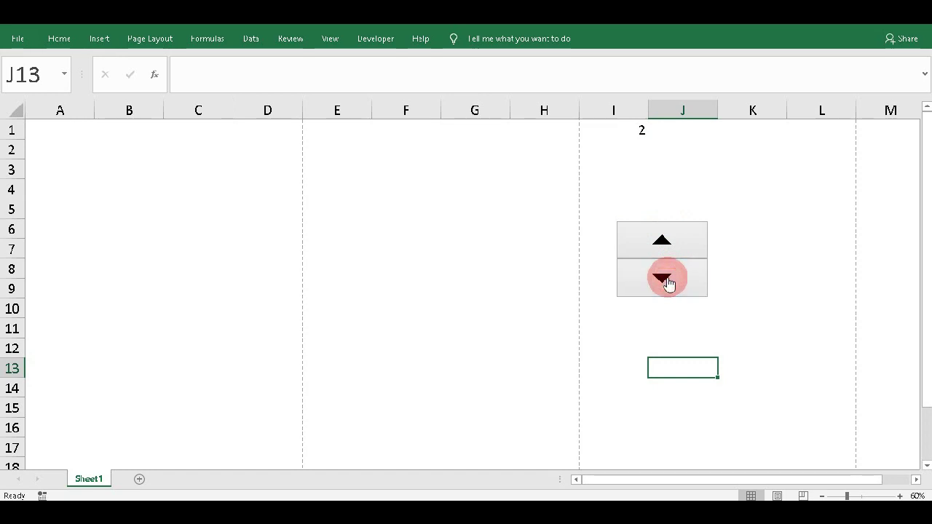
left_click(668, 284)
left_click(797, 269)
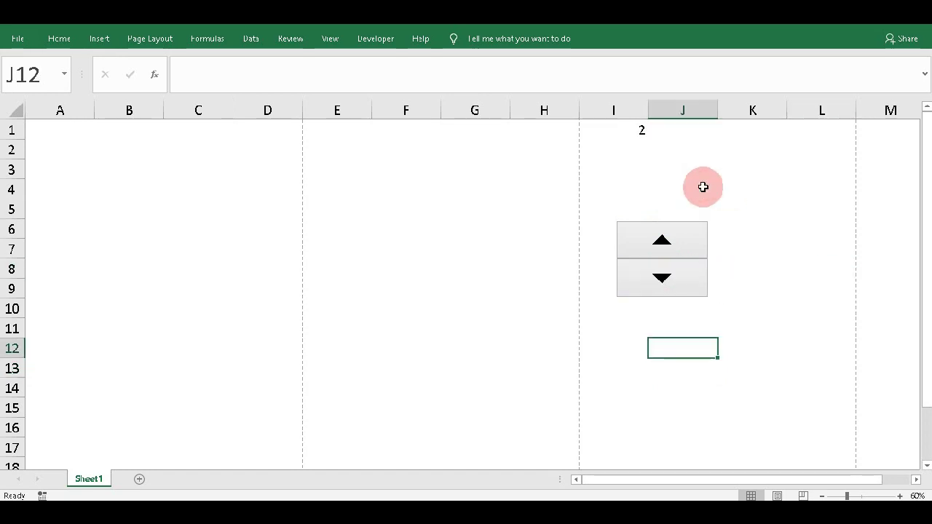
Step: Insert a 'Your text here' WordArt box and start an '=' formula for it
left_click(81, 42)
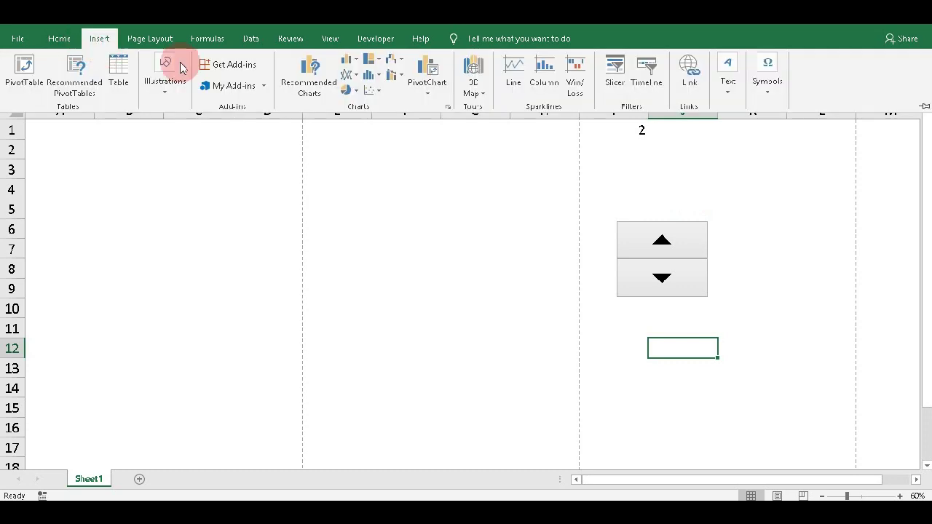
left_click(723, 91)
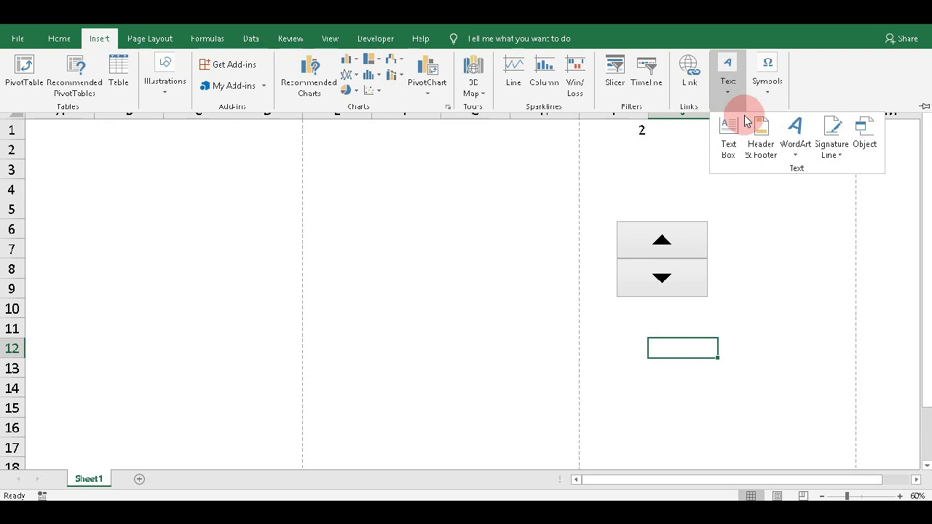
left_click(794, 153)
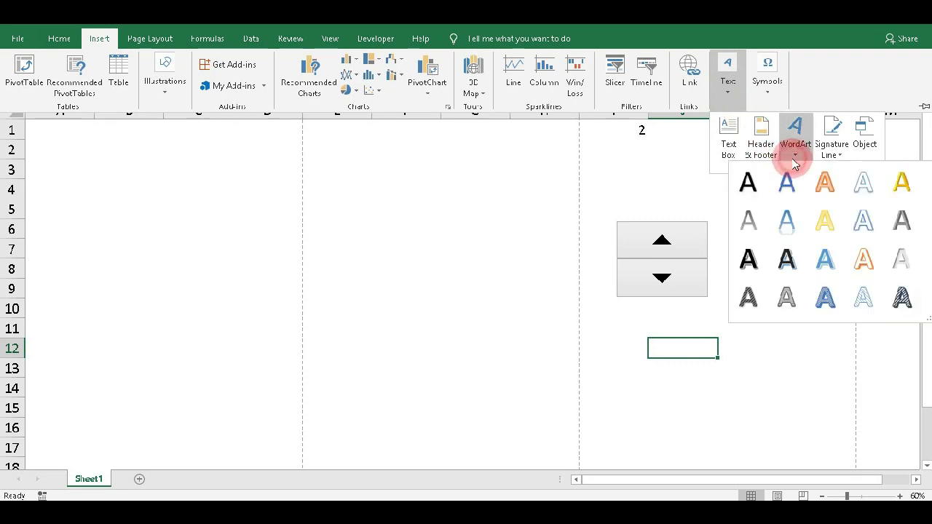
left_click(864, 230)
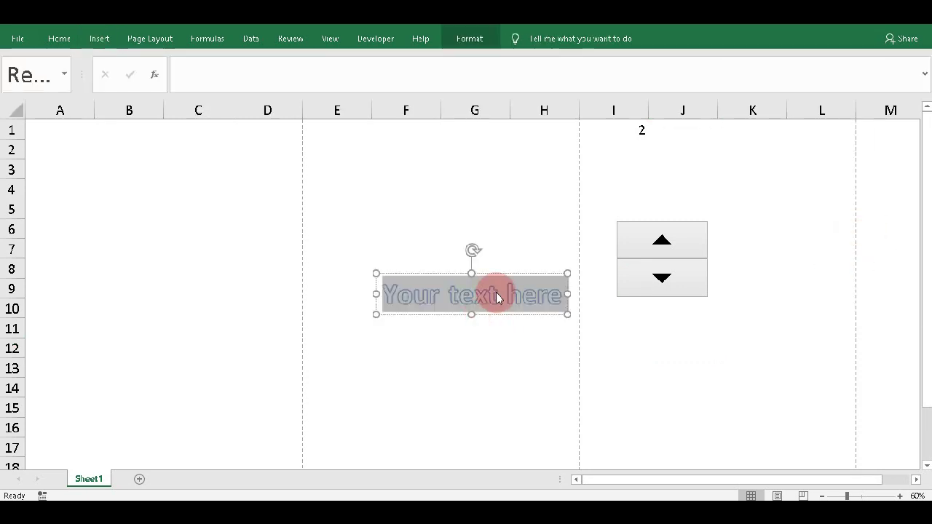
left_click(498, 274)
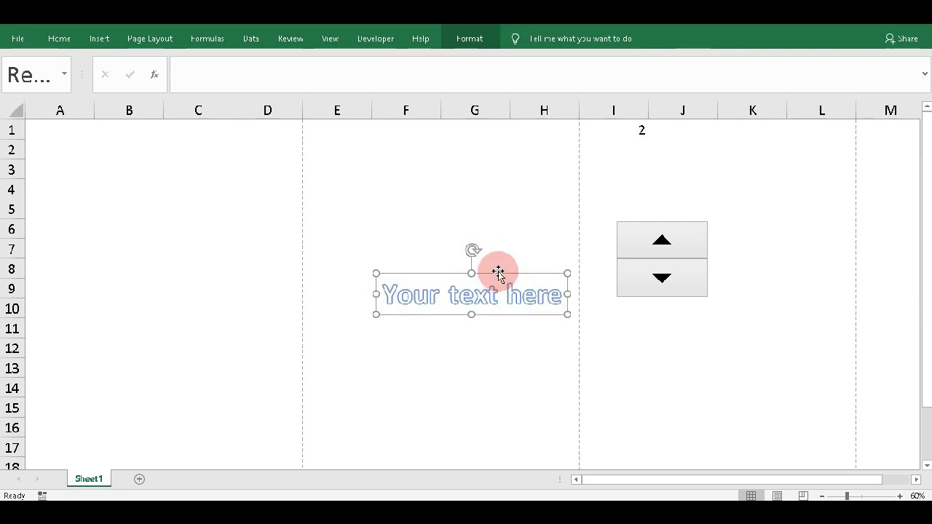
left_click(208, 74)
type("=")
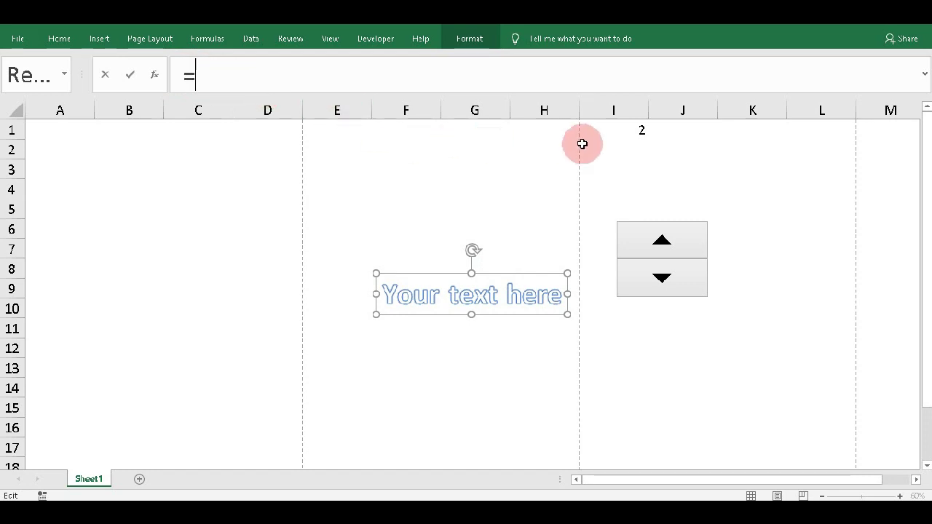
Step: Link the WordArt to =$I$1 and test it with the spin button, ending at 3
left_click(603, 134)
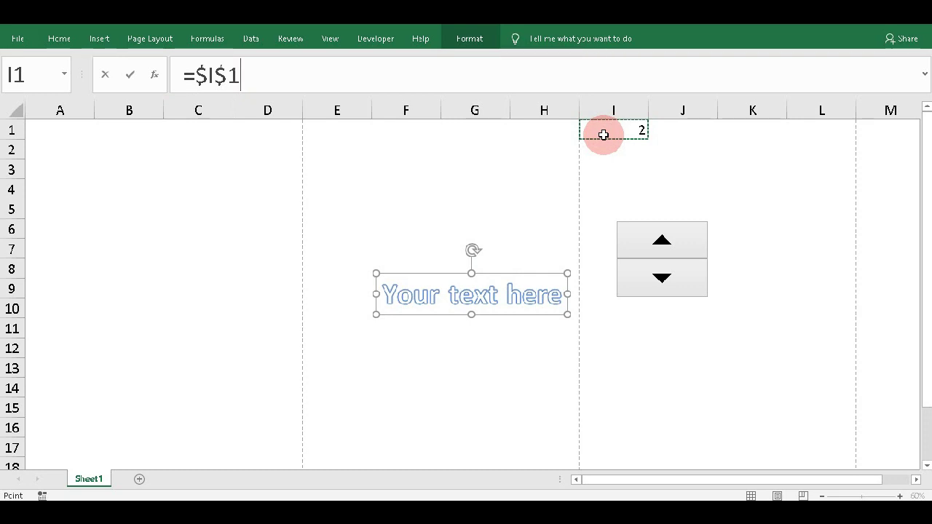
key("Return")
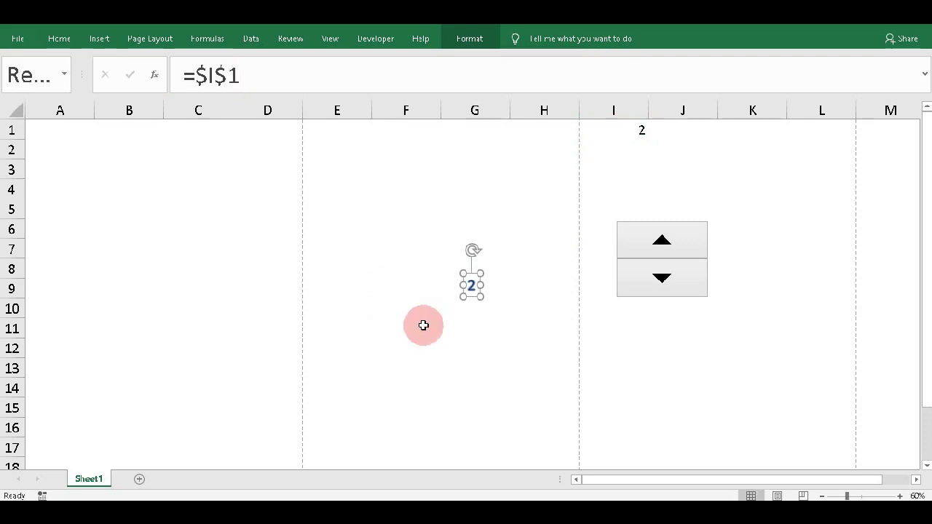
left_click(495, 304)
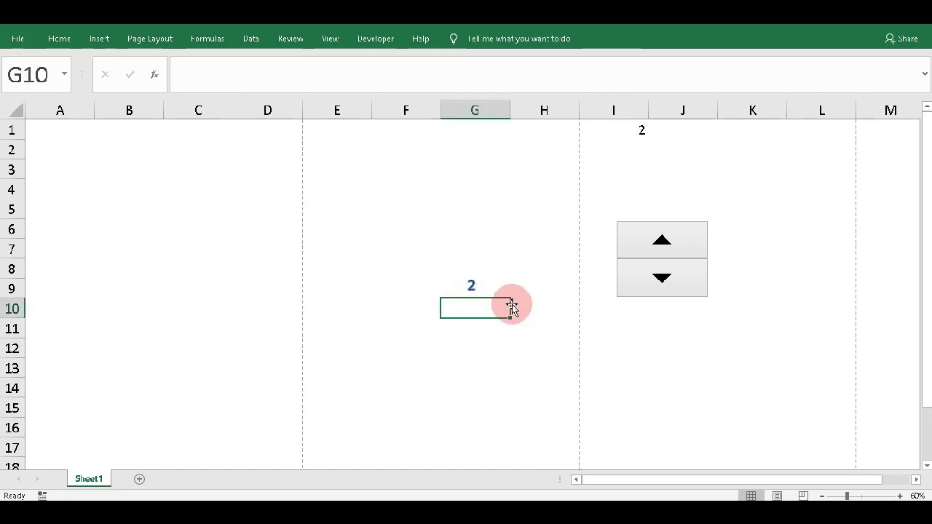
left_click(680, 237)
left_click(682, 239)
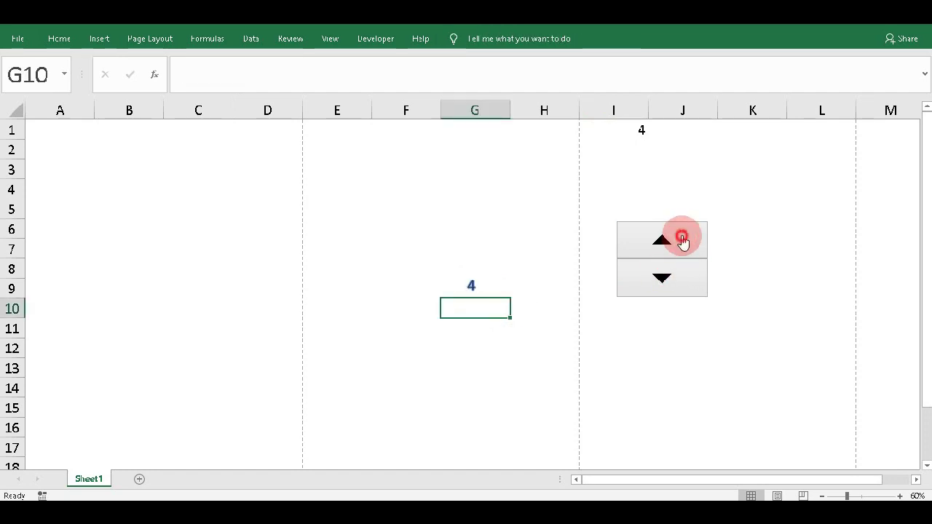
left_click(681, 238)
left_click(677, 291)
left_click(677, 292)
left_click(665, 355)
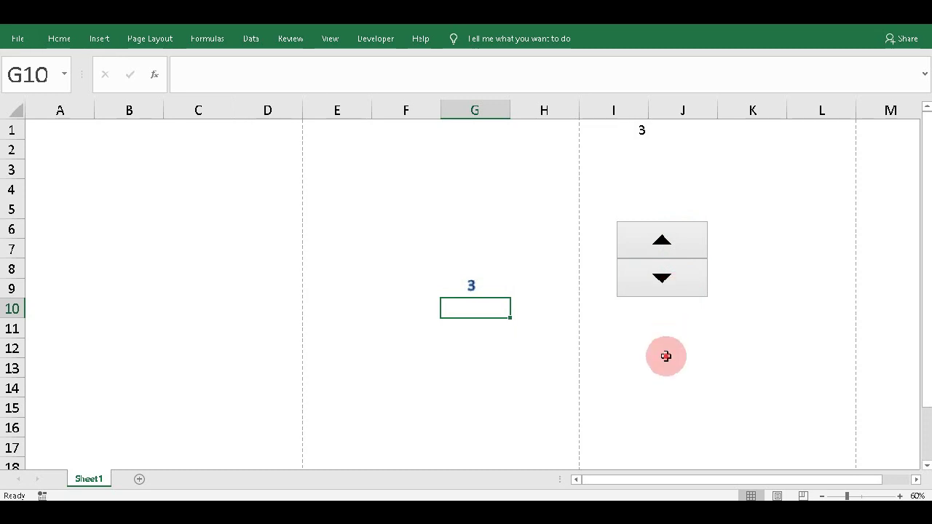
left_click(478, 287)
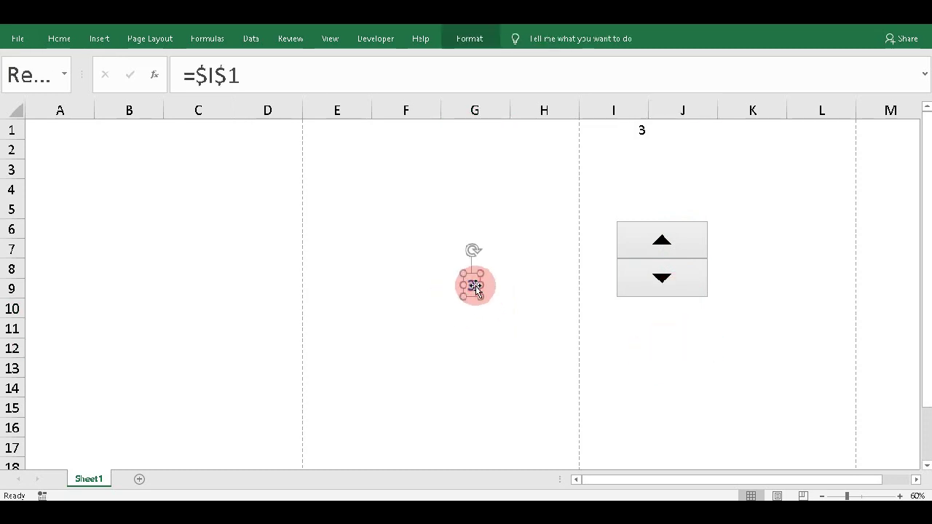
left_click(59, 39)
Step: Make the linked number Berlin Sans FB Demi at size 530 and resize its box
left_click(201, 67)
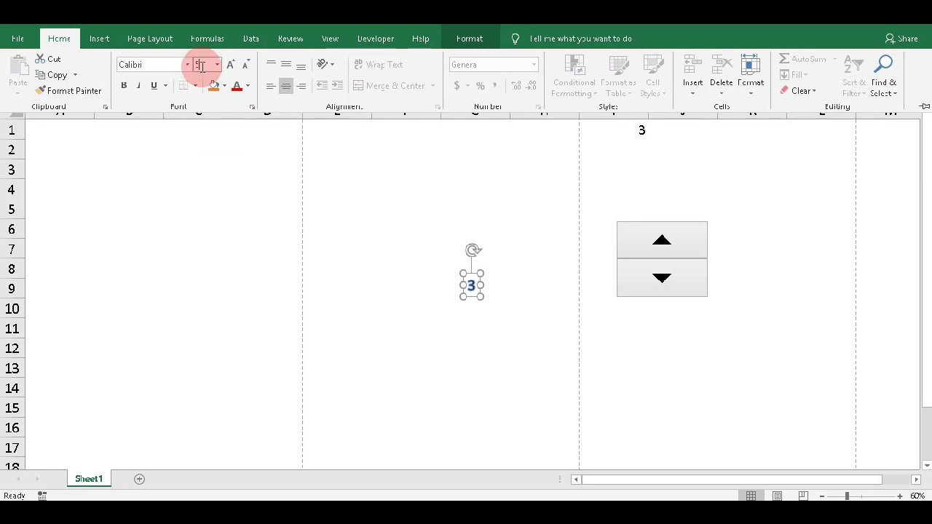
type("530")
key("Return")
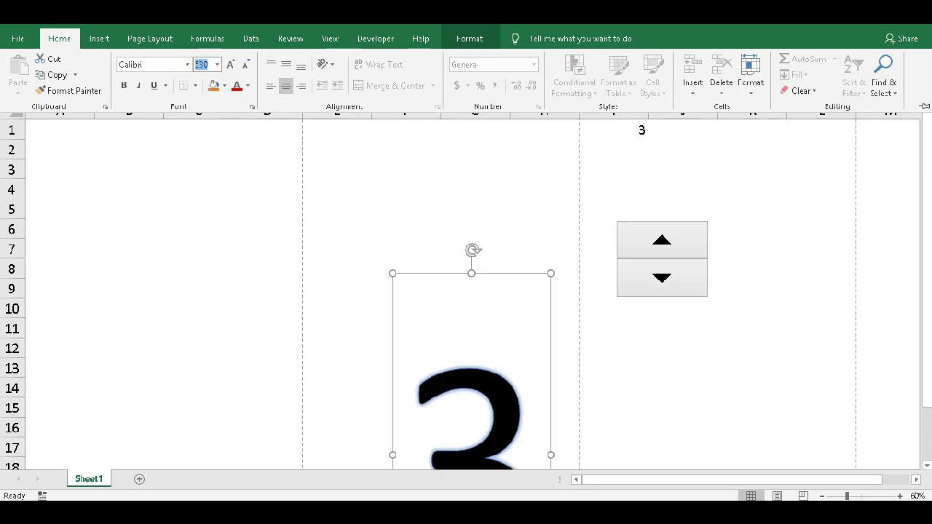
left_click(188, 65)
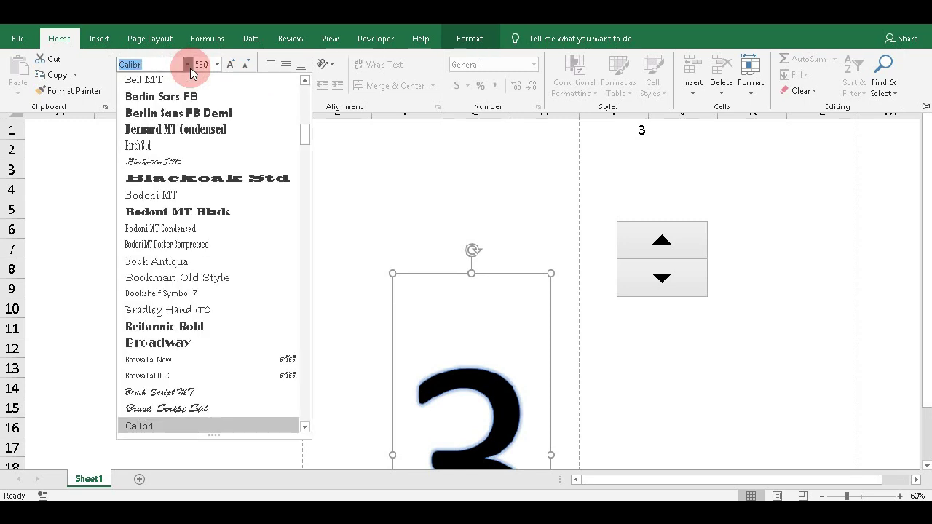
left_click(205, 114)
left_click_drag(534, 310, 510, 273)
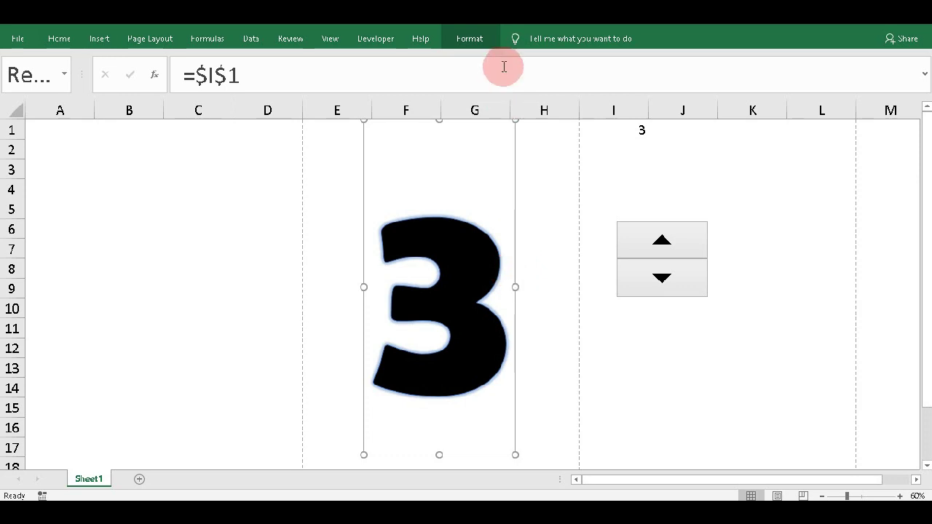
Step: Fill the big 3's text with the HELLO KITTY image from the computer
left_click(484, 47)
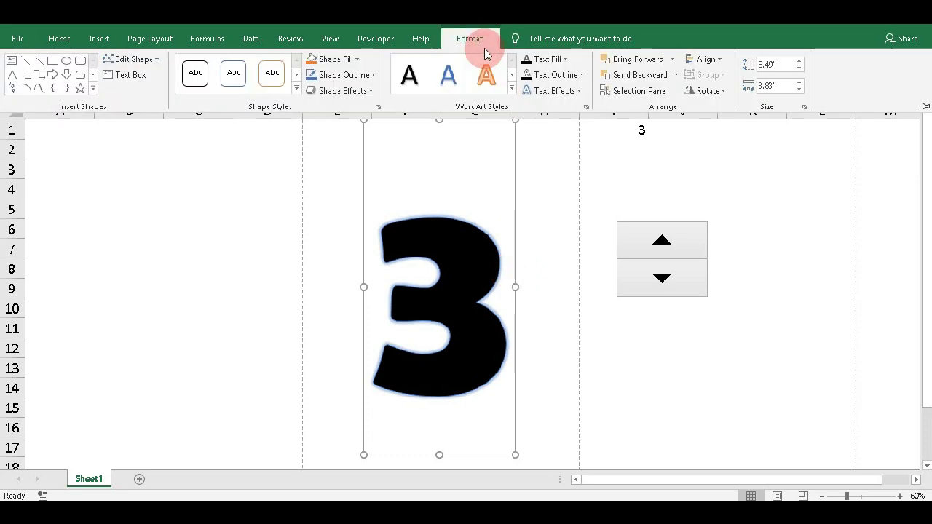
left_click(550, 63)
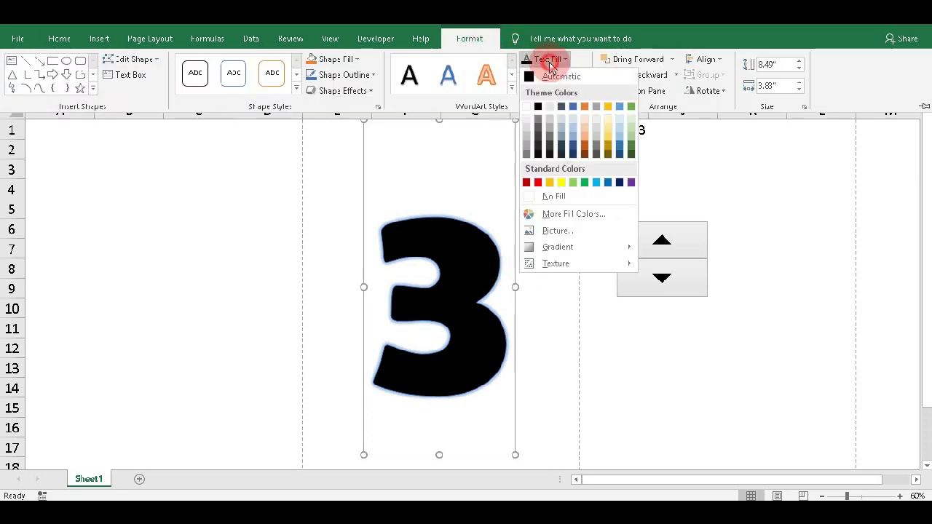
left_click(566, 230)
left_click(472, 290)
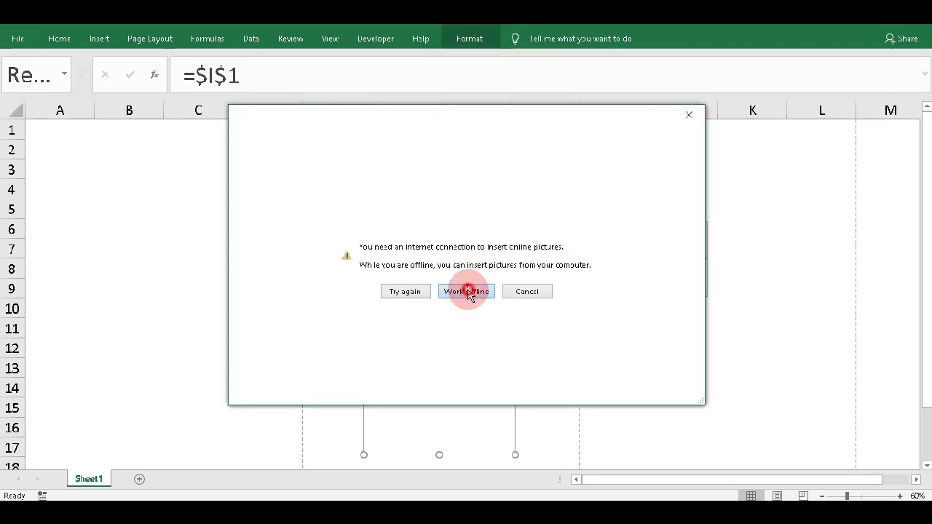
left_click(160, 124)
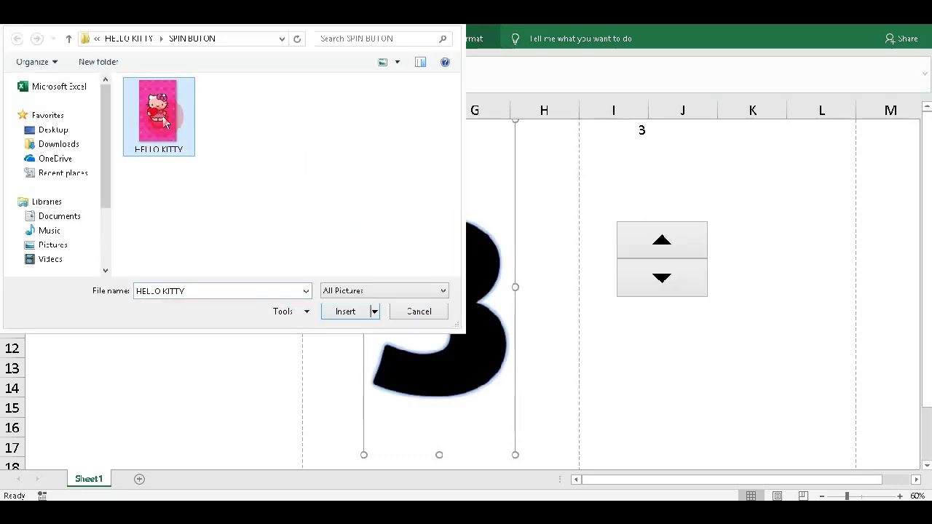
left_click(335, 308)
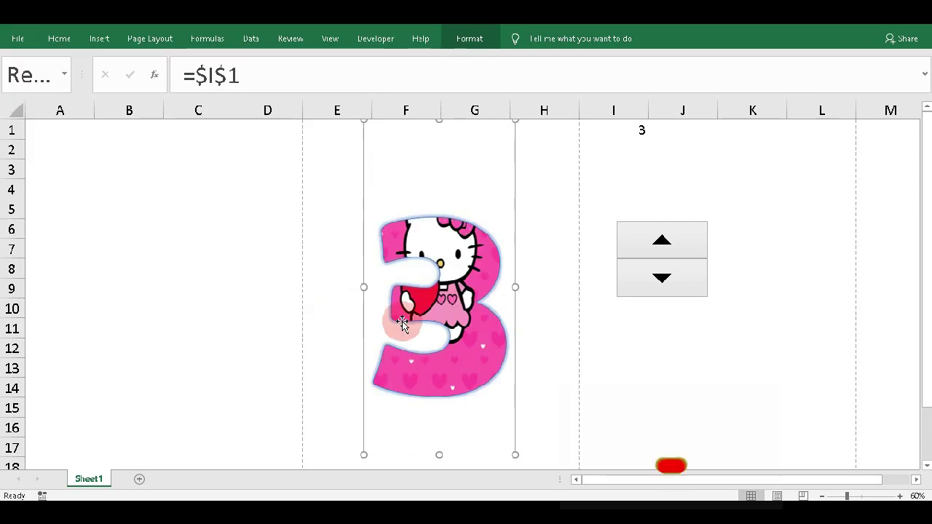
Step: Deselect the number, then step the spin button up from 4 to 7 and back to 6
left_click(685, 393)
left_click(661, 243)
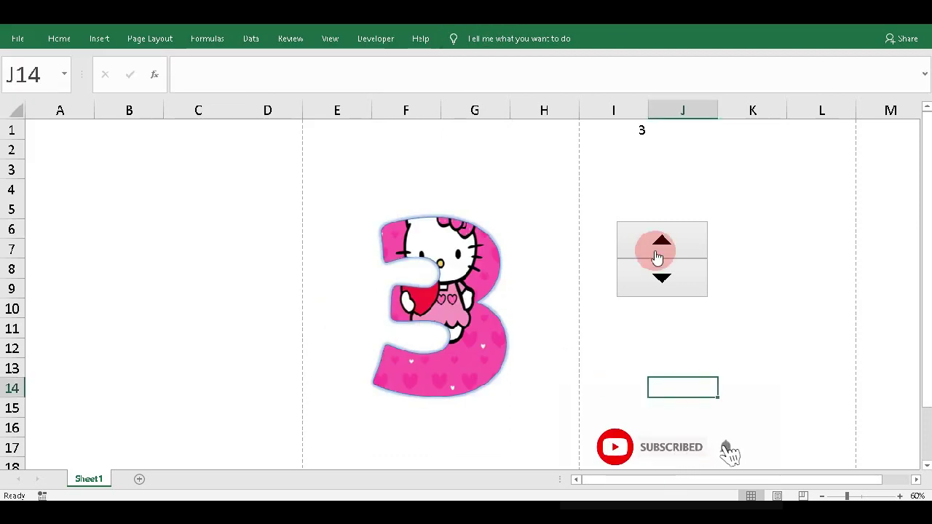
left_click(659, 244)
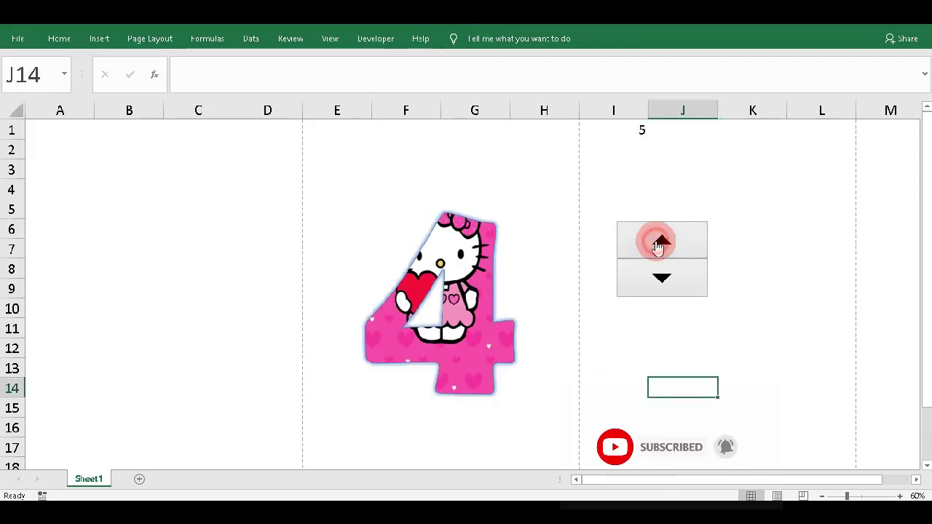
left_click(659, 244)
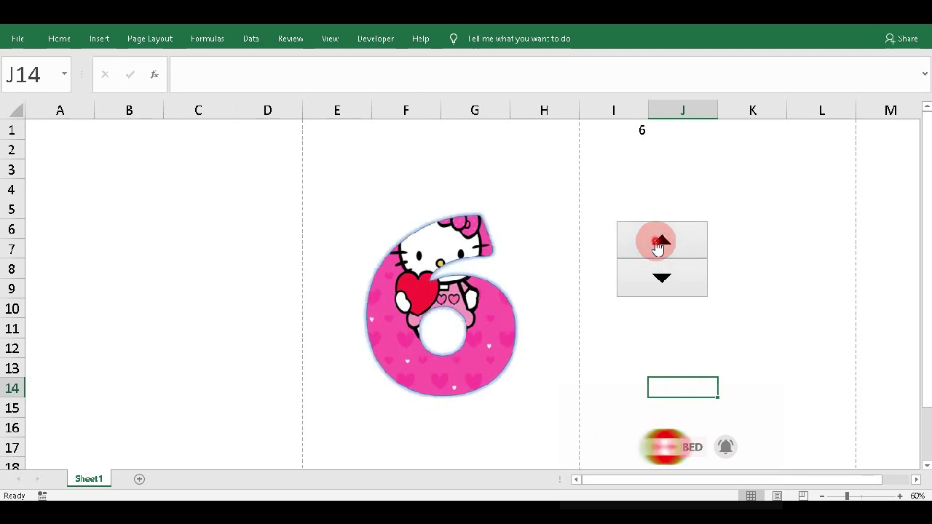
left_click(659, 244)
left_click(664, 280)
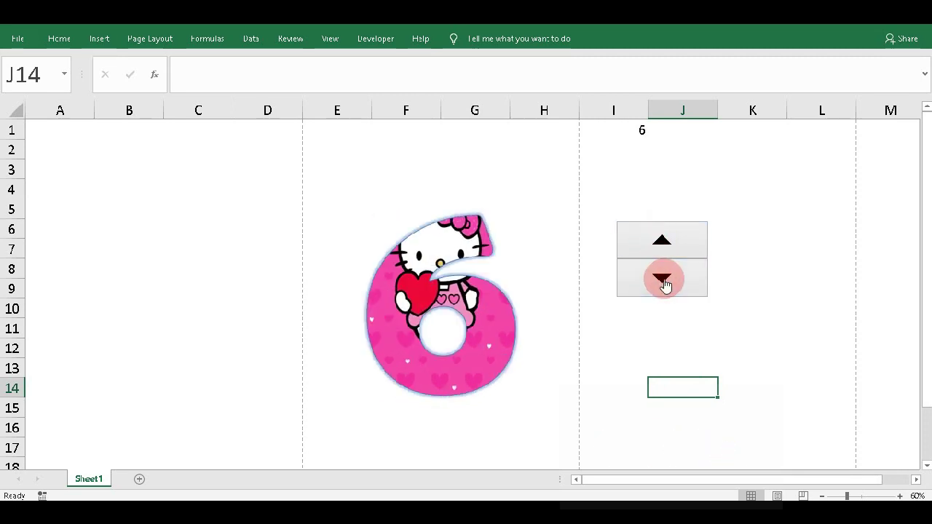